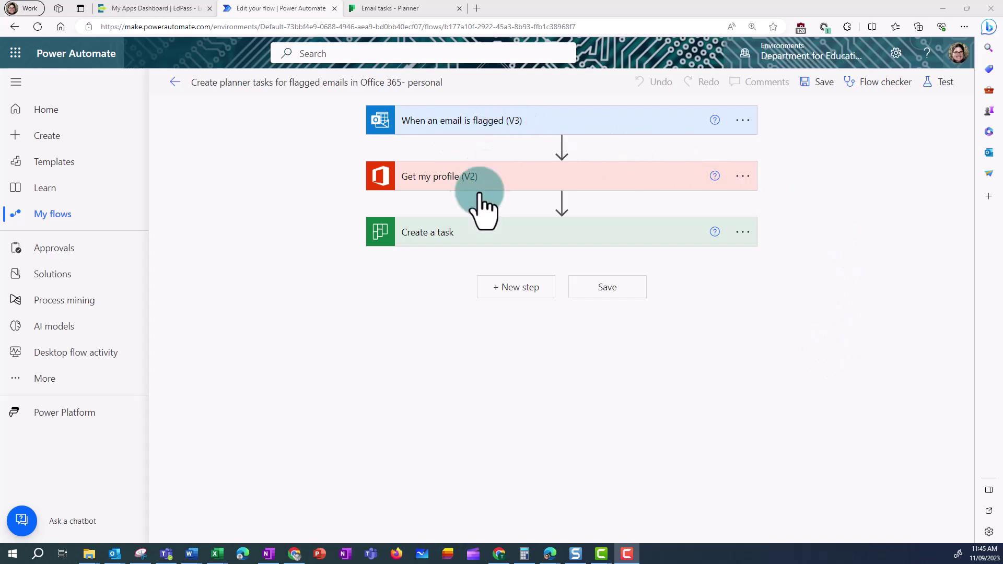
- Expand Create a task to check its Email tasks plan, Subject title and General Requests bucket
{"action": "left_click", "coordinate": [463, 241]}
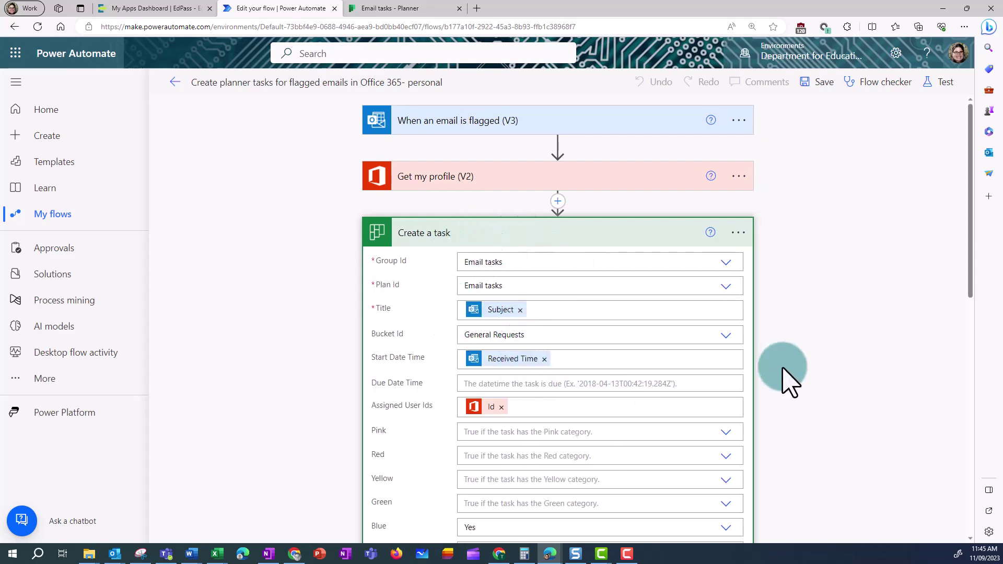
{"action": "scroll", "coordinate": [799, 376], "scroll_direction": "down", "scroll_amount": 5}
{"action": "scroll", "coordinate": [797, 374], "scroll_direction": "down", "scroll_amount": 3}
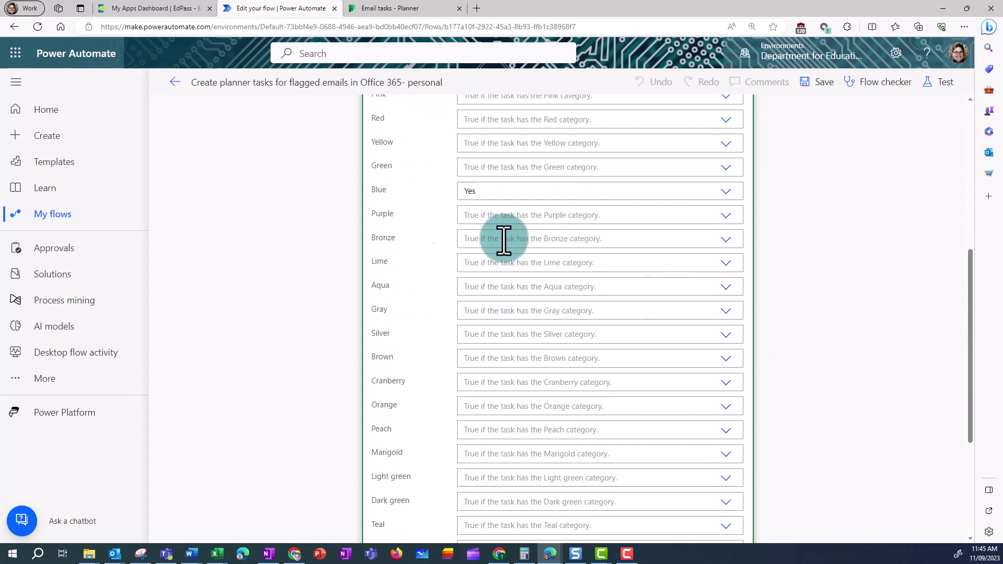
{"action": "scroll", "coordinate": [812, 287], "scroll_direction": "down", "scroll_amount": 3}
{"action": "scroll", "coordinate": [813, 289], "scroll_direction": "down", "scroll_amount": 3}
{"action": "scroll", "coordinate": [812, 288], "scroll_direction": "up", "scroll_amount": 10}
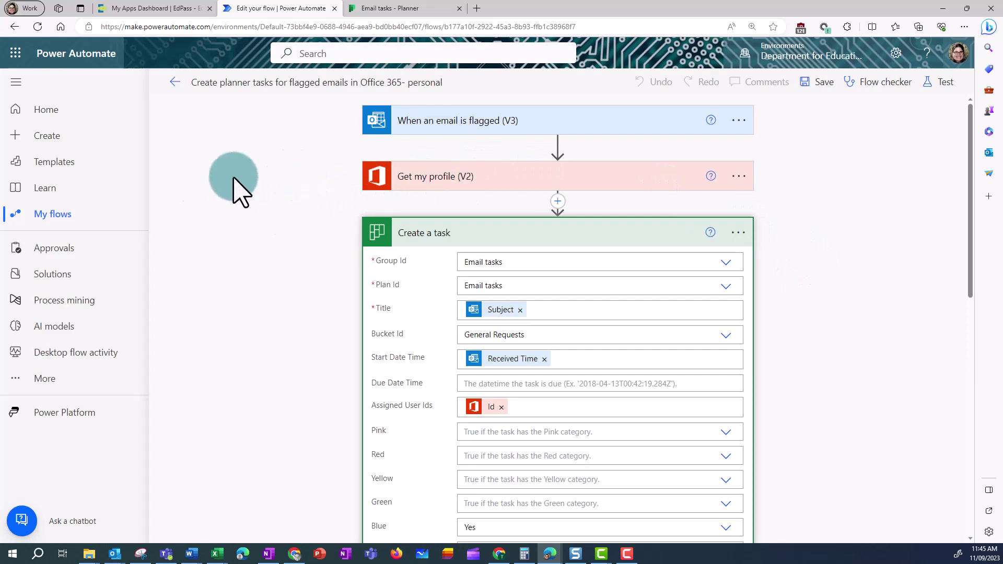
{"action": "key", "text": "ctrl+Tab"}
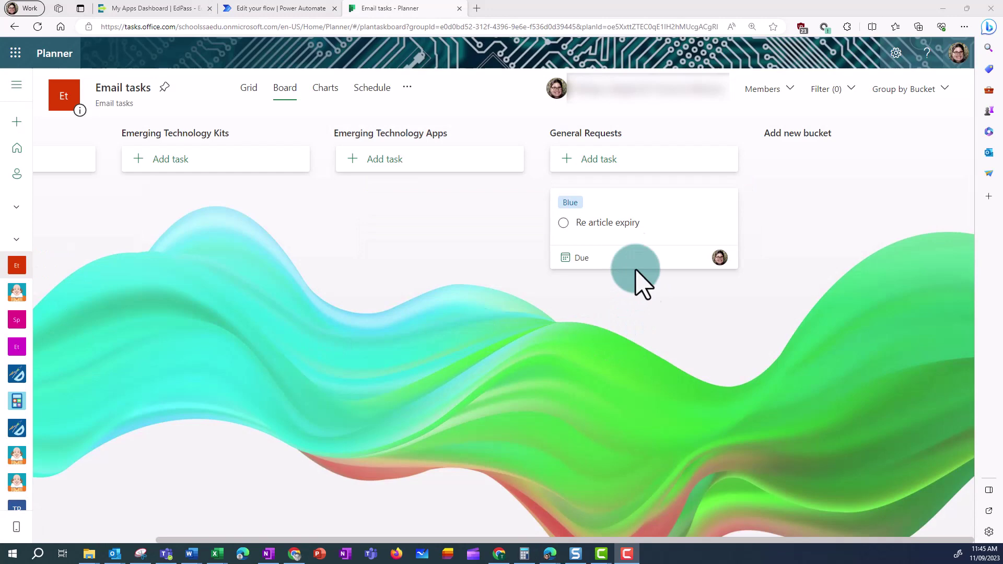
- Confirm the Re article expiry task's notes are empty, then return to the flow editor
{"action": "left_click", "coordinate": [599, 224]}
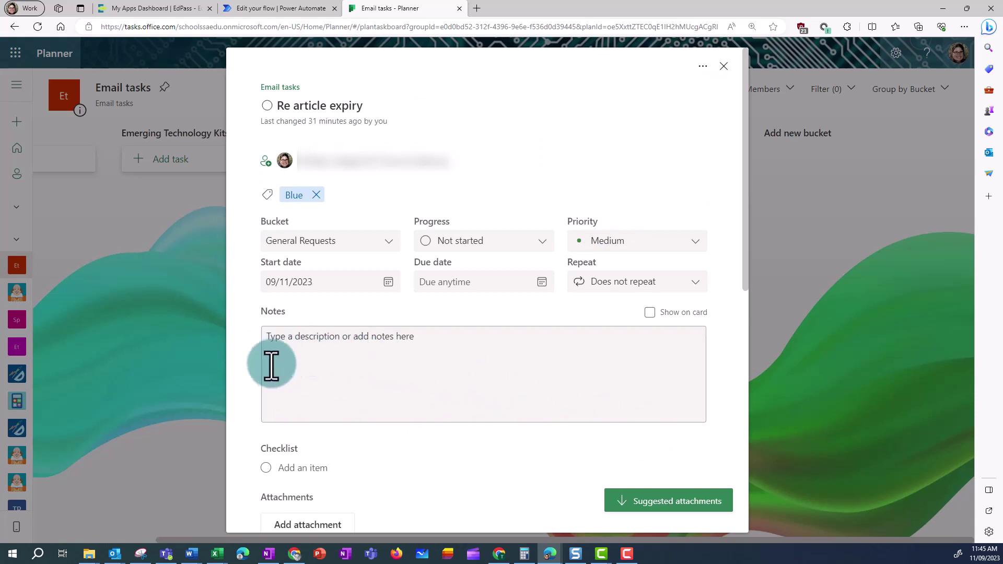
{"action": "left_click", "coordinate": [333, 389]}
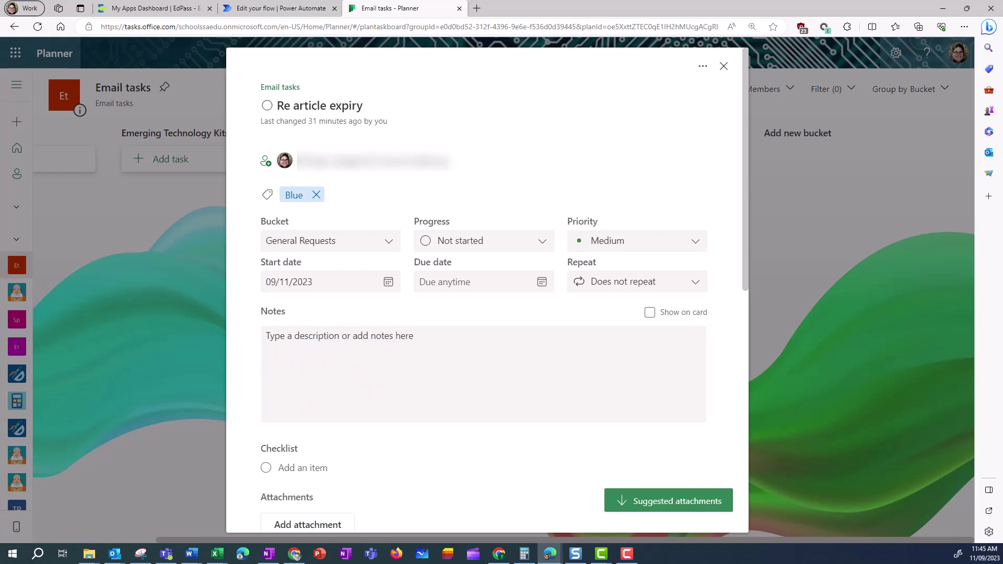
{"action": "key", "text": "ctrl+shift+Tab"}
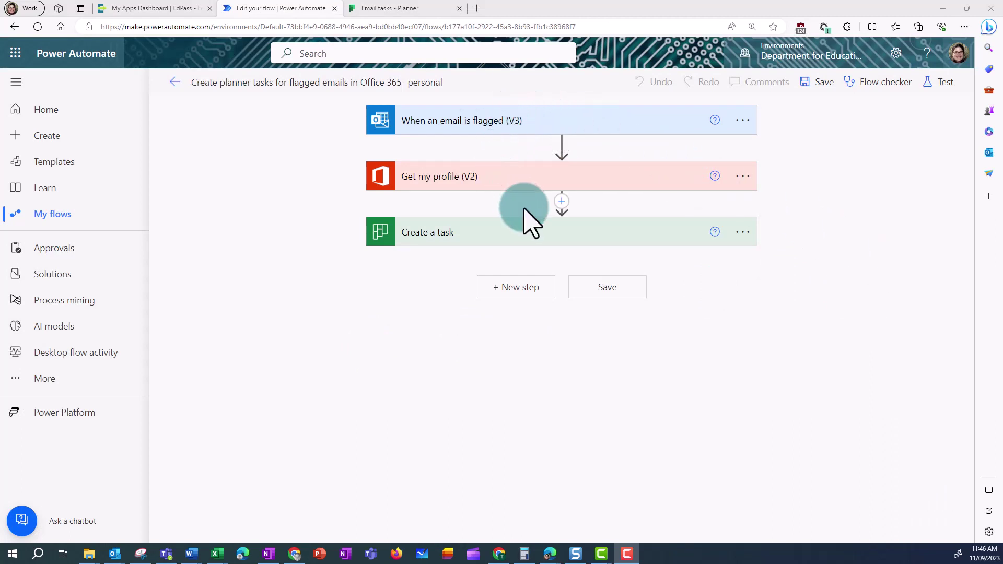
- Insert an Html to text (preview) action between Get my profile and Create a task
{"action": "left_click", "coordinate": [562, 202]}
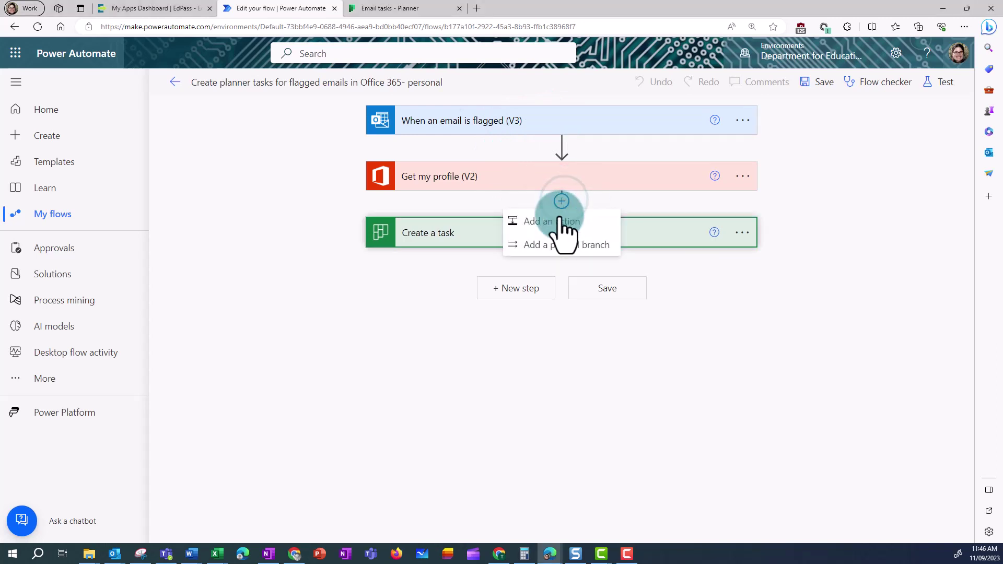
{"action": "left_click", "coordinate": [551, 222]}
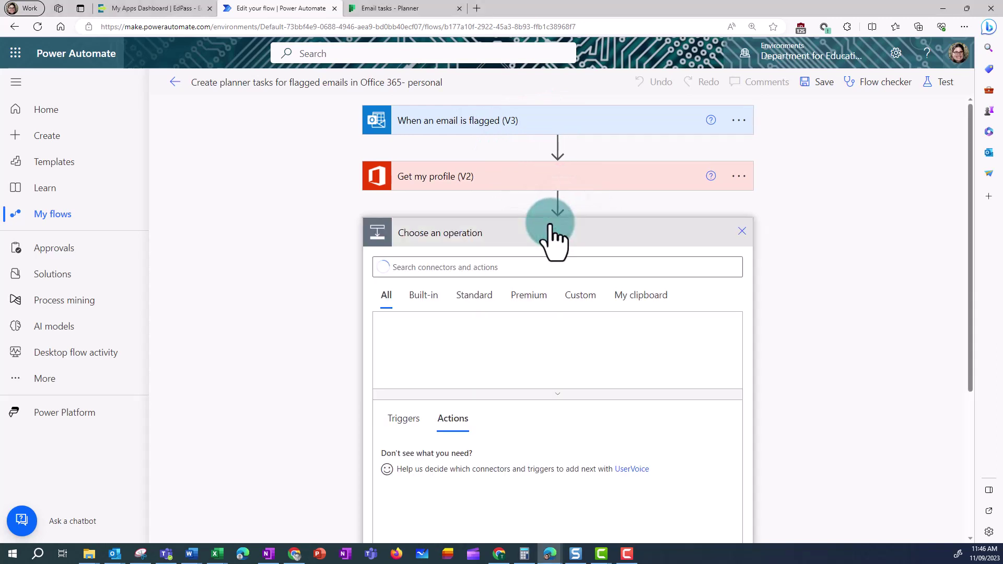
{"action": "left_click", "coordinate": [502, 267]}
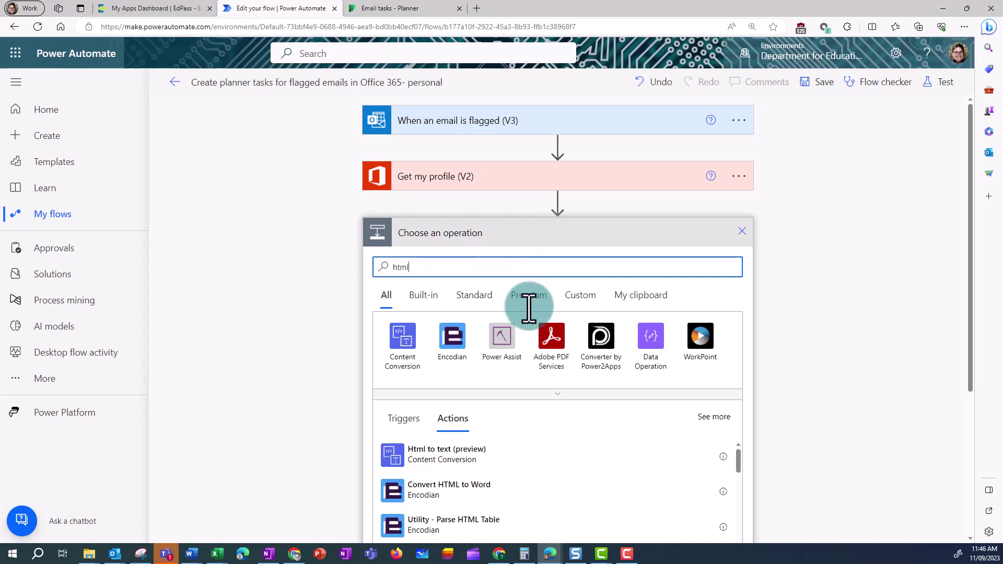
{"action": "left_click", "coordinate": [442, 456]}
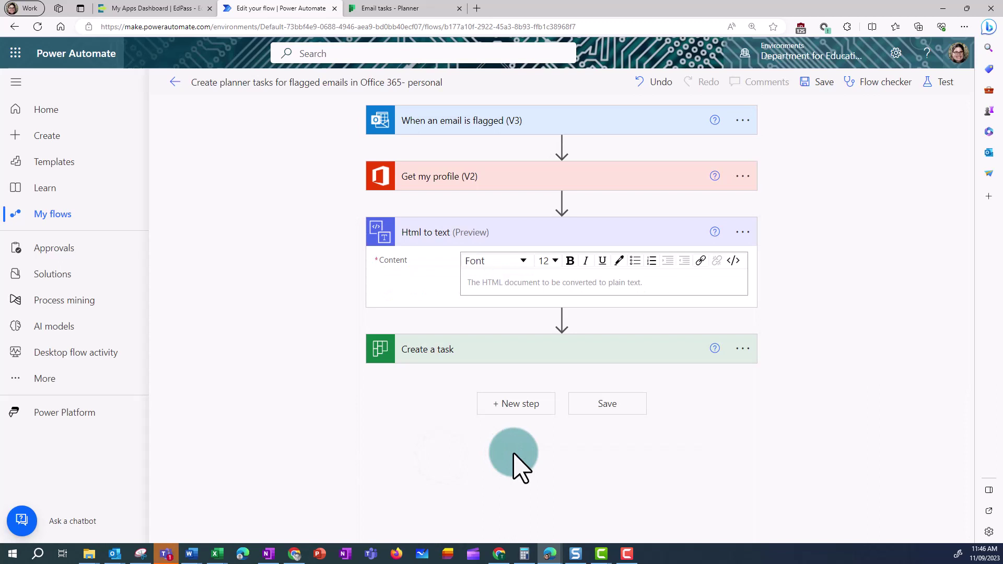
- Set the Html to text Content field to the Body from When an email is flagged
{"action": "left_click", "coordinate": [468, 281]}
{"action": "left_click_drag", "start_coordinate": [969, 370], "coordinate": [989, 477]}
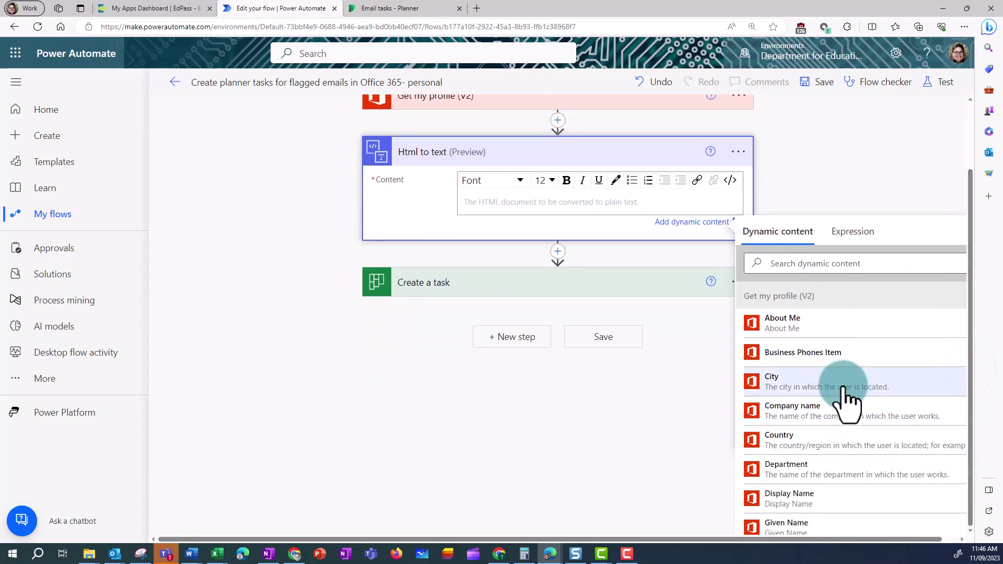
{"action": "scroll", "coordinate": [845, 400], "scroll_direction": "down", "scroll_amount": 10}
{"action": "scroll", "coordinate": [842, 397], "scroll_direction": "down", "scroll_amount": 5}
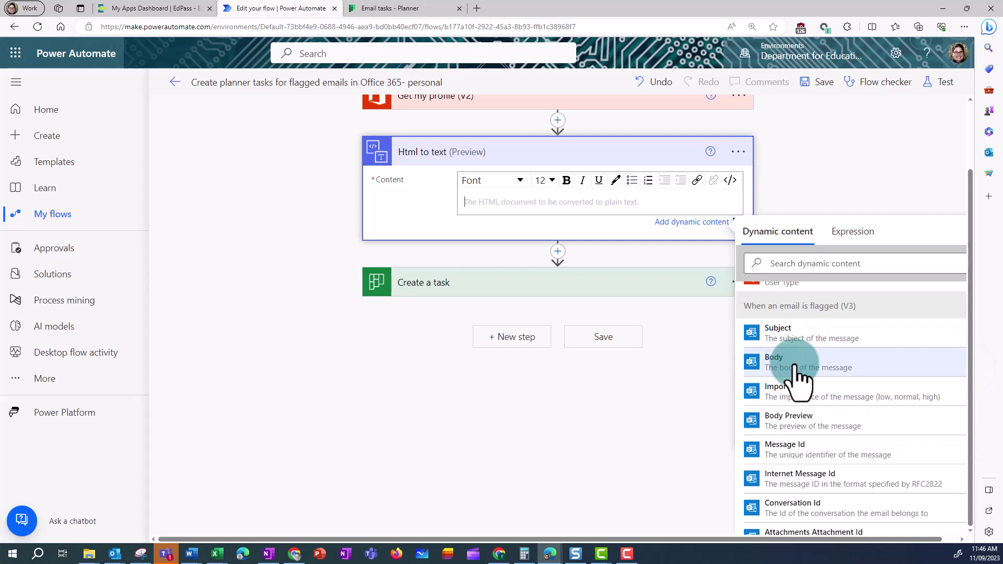
{"action": "left_click", "coordinate": [782, 362]}
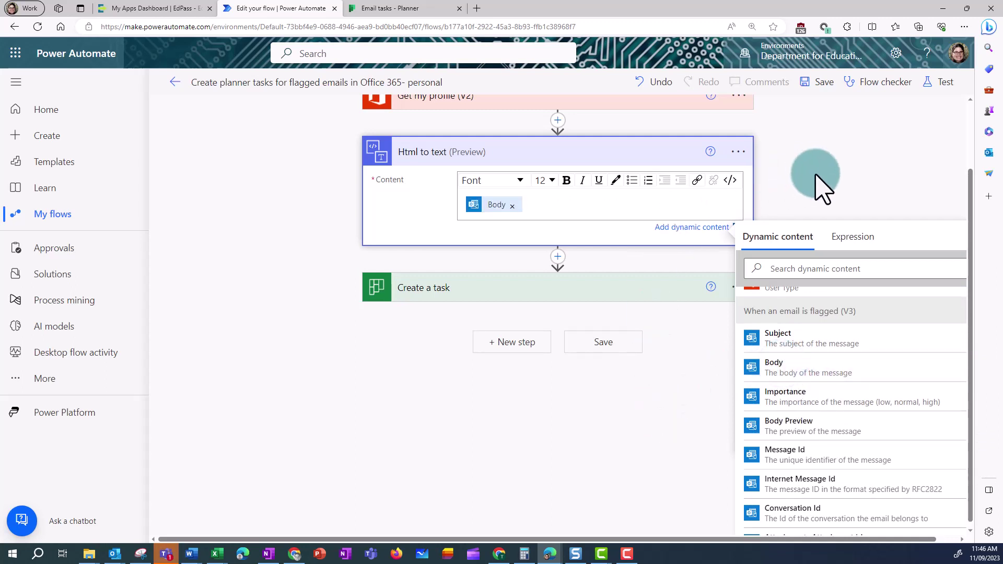
{"action": "left_click", "coordinate": [822, 188]}
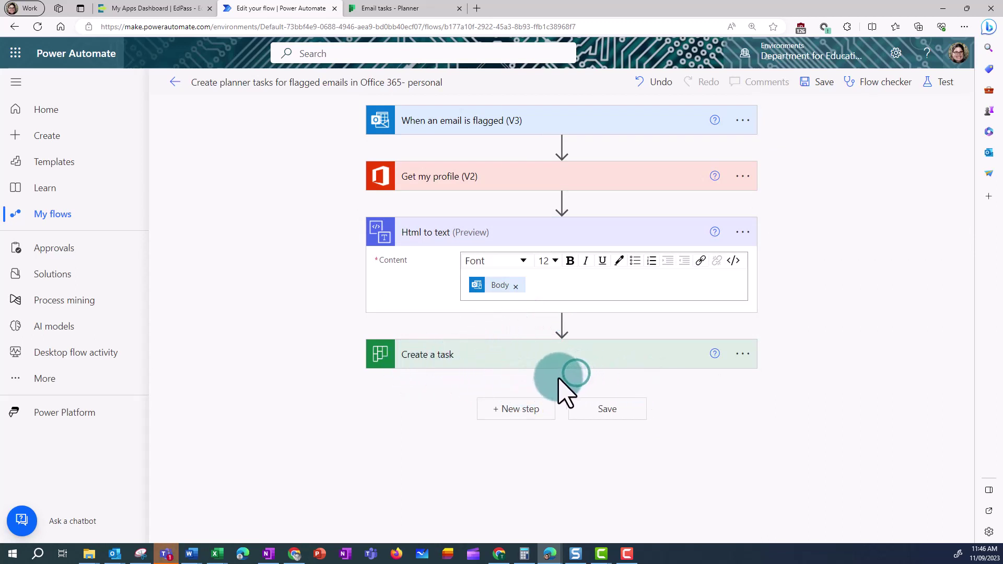
{"action": "left_click", "coordinate": [861, 409]}
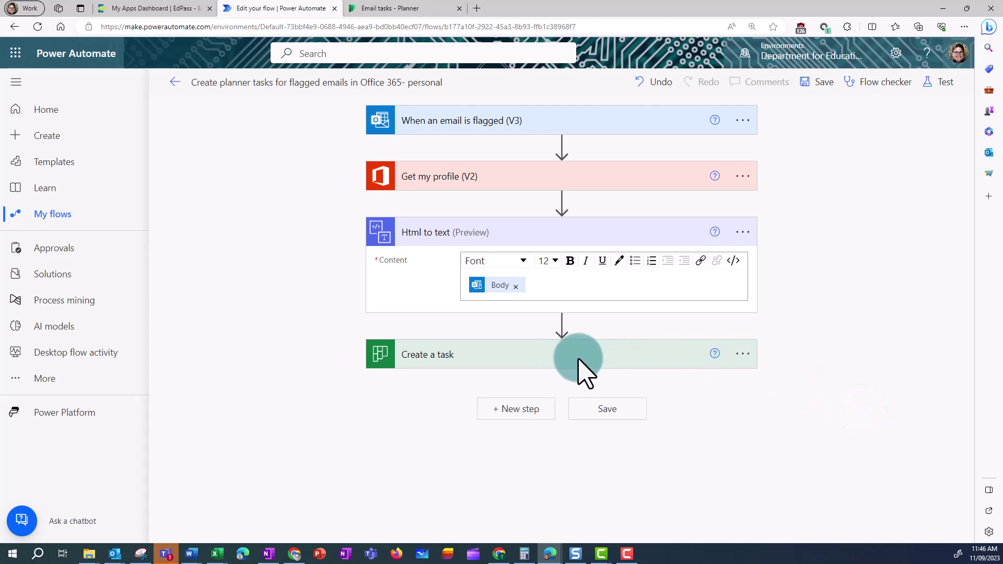
{"action": "left_click", "coordinate": [831, 298]}
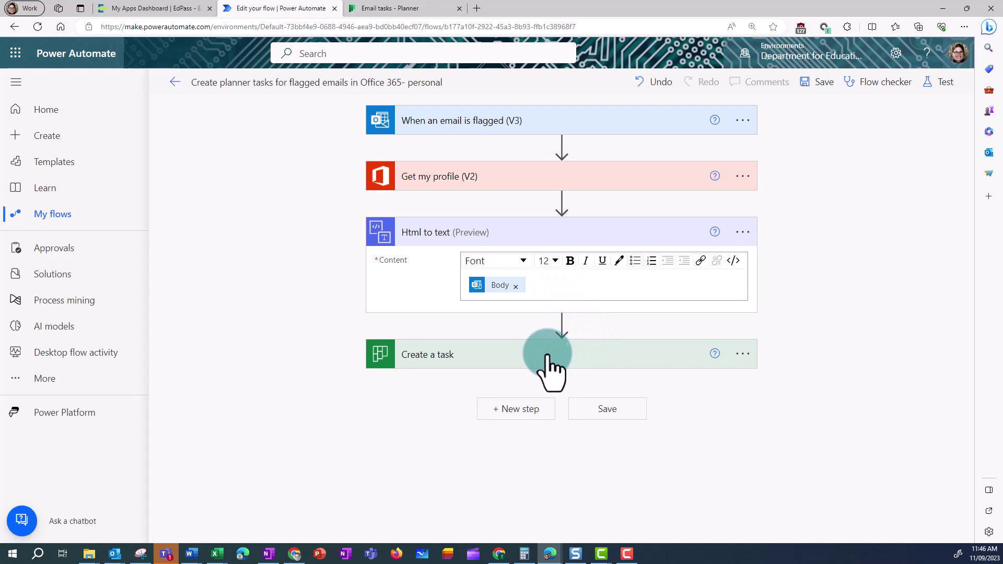
- Add a Planner Update task details action after Create a task, found by searching 'task'
{"action": "left_click", "coordinate": [515, 409]}
{"action": "left_click_drag", "start_coordinate": [967, 276], "coordinate": [963, 358]}
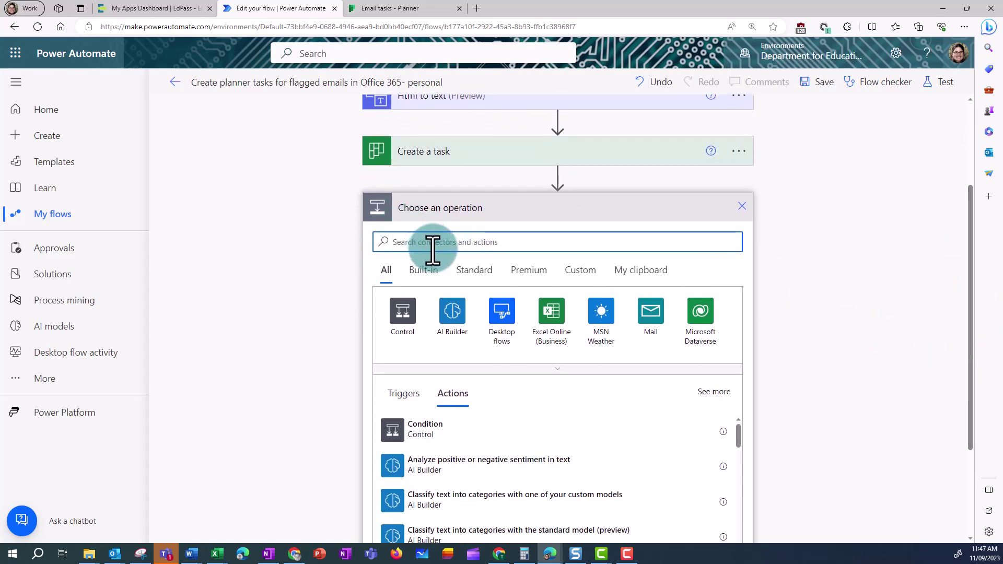
{"action": "type", "text": "task"}
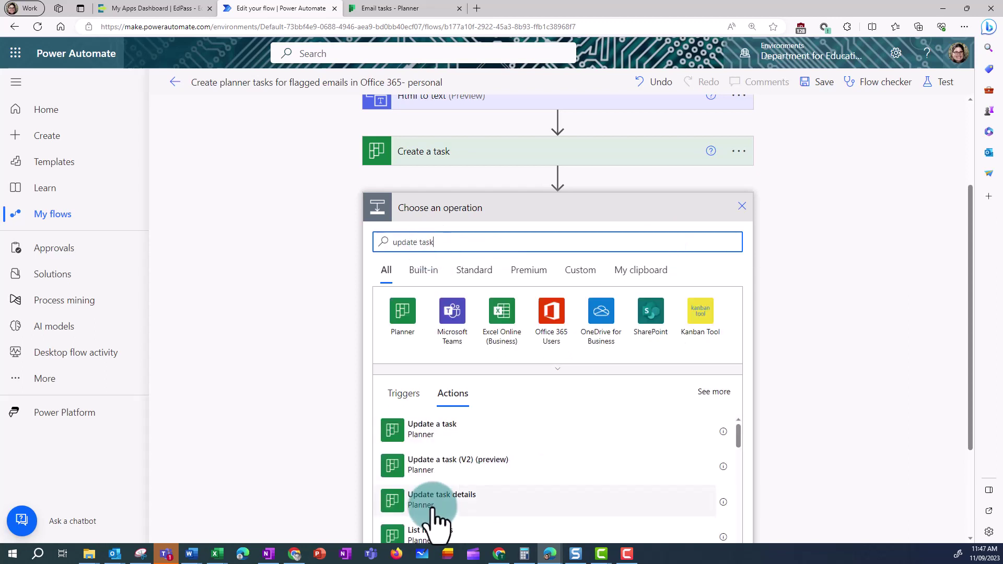
{"action": "left_click", "coordinate": [433, 517]}
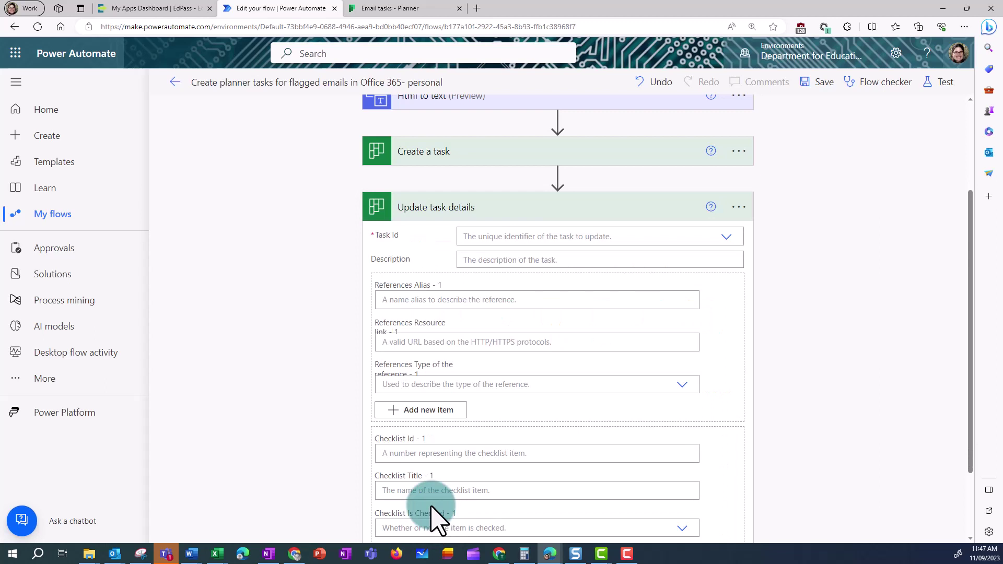
{"action": "left_click", "coordinate": [463, 237]}
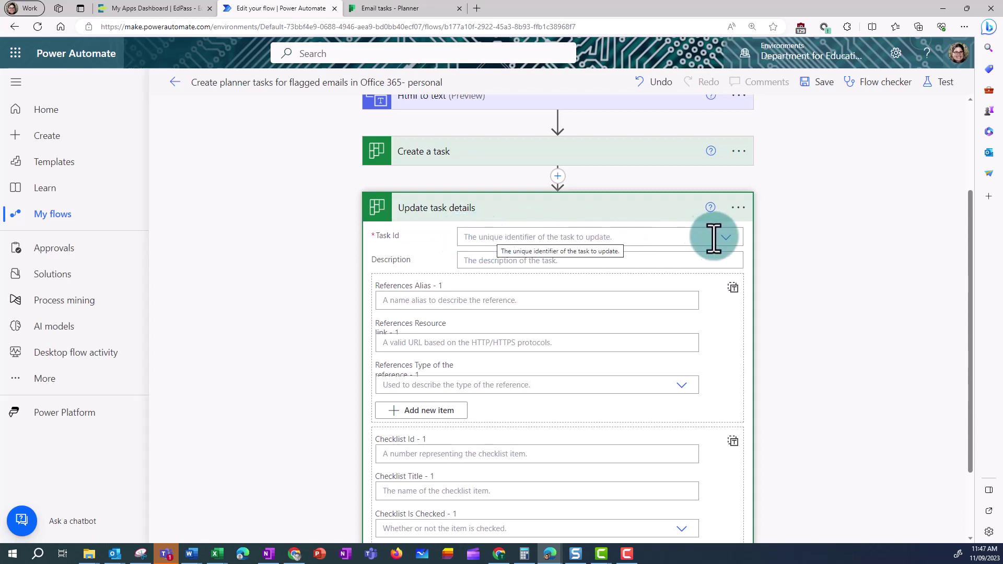
- Set Update task details' Task Id to the Id output of Create a task, removing the stray 'id' text
{"action": "left_click", "coordinate": [466, 236]}
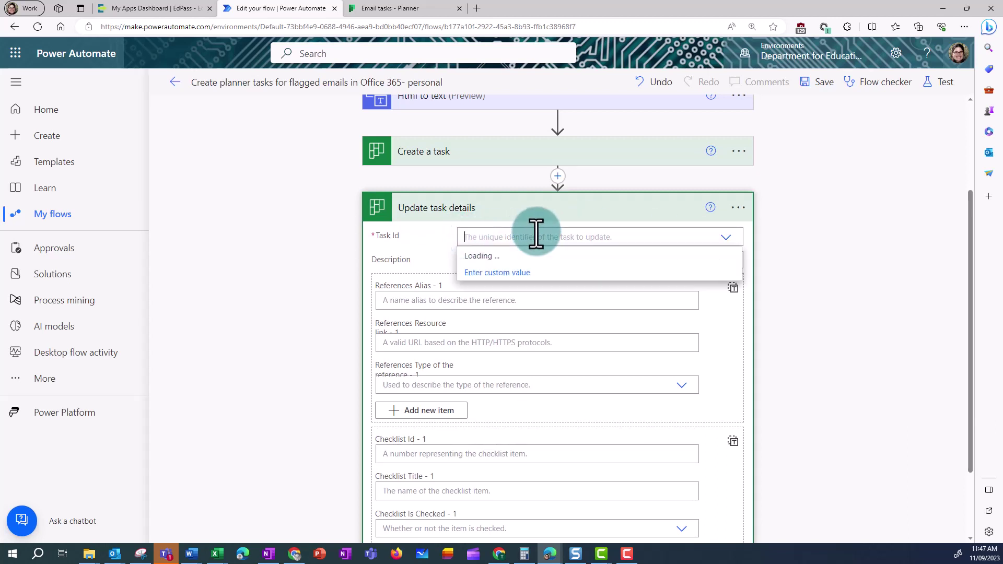
{"action": "type", "text": "id"}
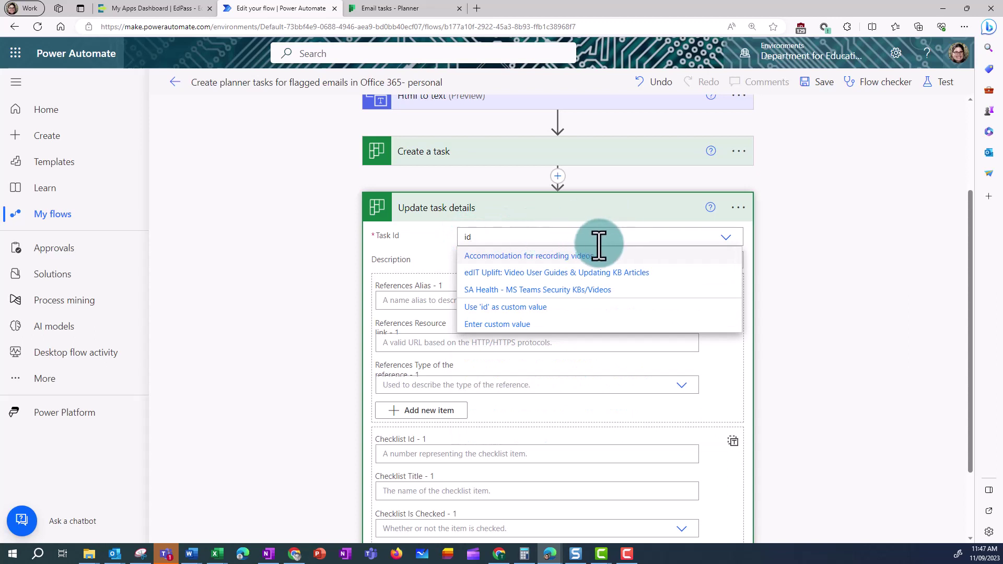
{"action": "left_click", "coordinate": [528, 307]}
{"action": "left_click", "coordinate": [830, 252]}
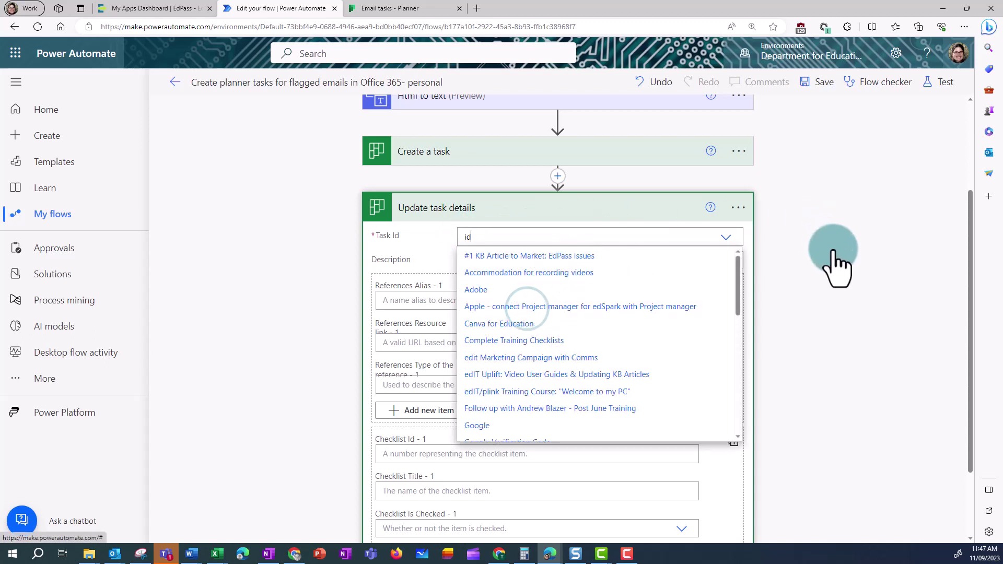
{"action": "left_click", "coordinate": [617, 241]}
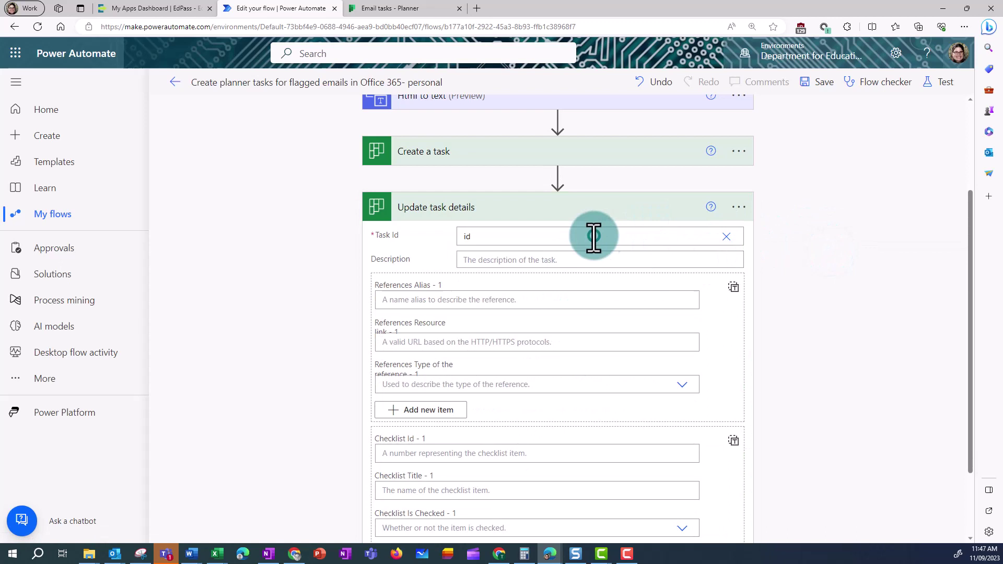
{"action": "left_click", "coordinate": [627, 238]}
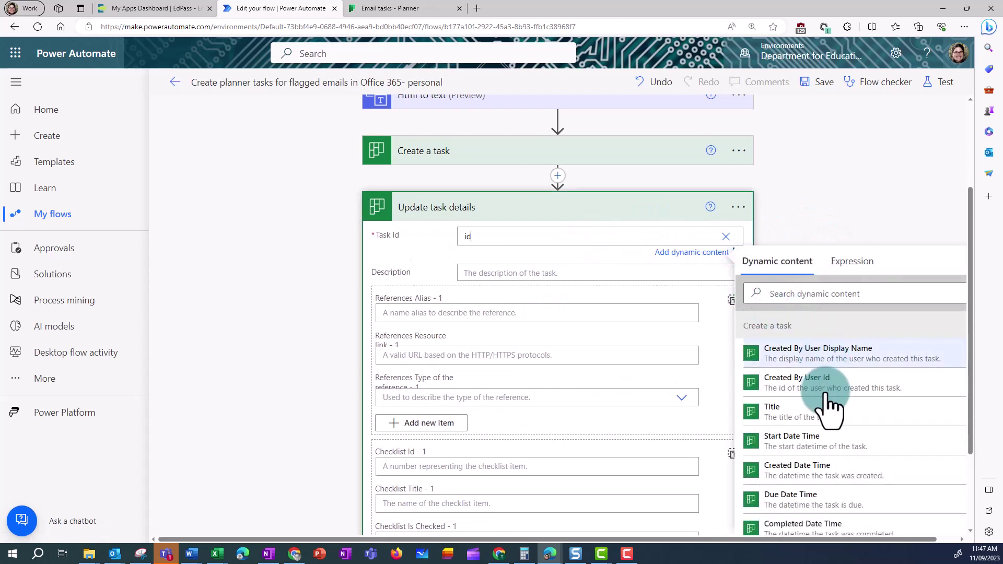
{"action": "scroll", "coordinate": [824, 385], "scroll_direction": "down", "scroll_amount": 5}
{"action": "scroll", "coordinate": [836, 407], "scroll_direction": "up", "scroll_amount": 3}
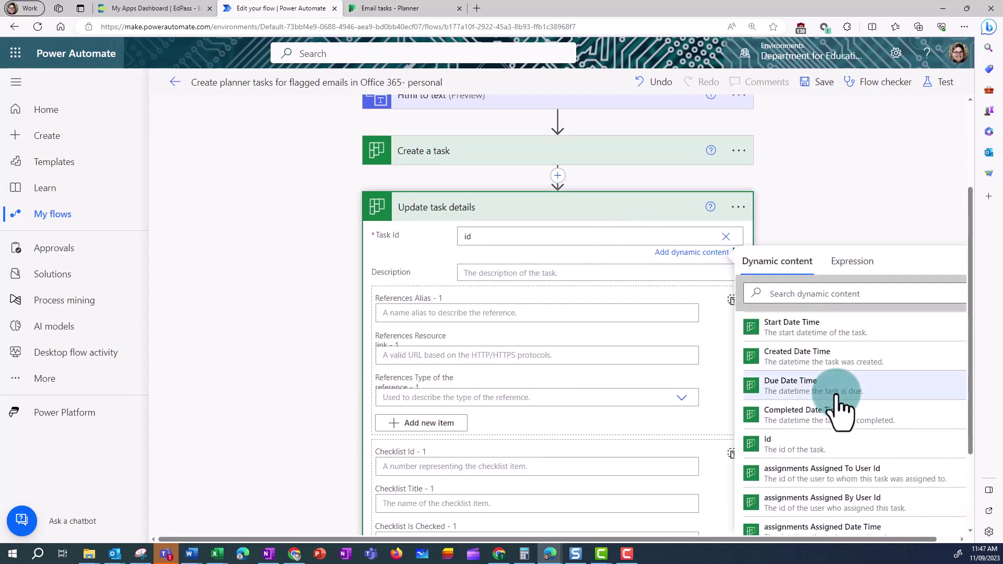
{"action": "left_click", "coordinate": [775, 448]}
{"action": "left_click_drag", "start_coordinate": [460, 246], "coordinate": [485, 237]}
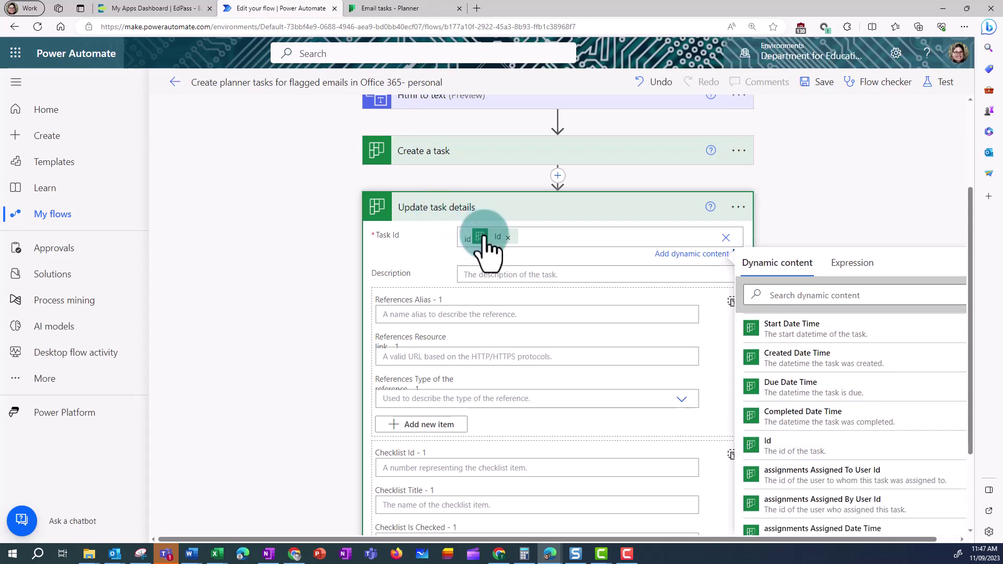
{"action": "left_click", "coordinate": [493, 257]}
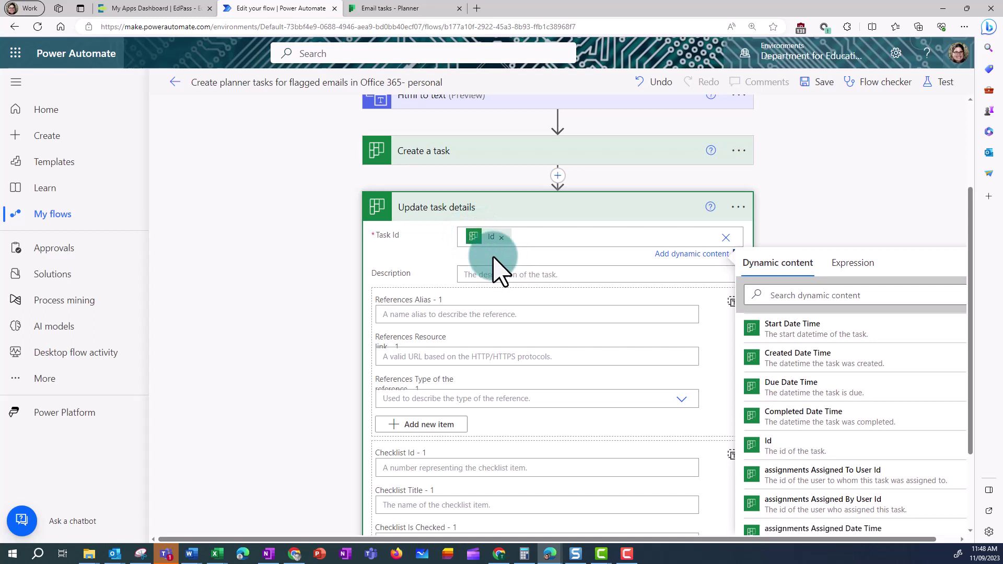
{"action": "left_click", "coordinate": [866, 211]}
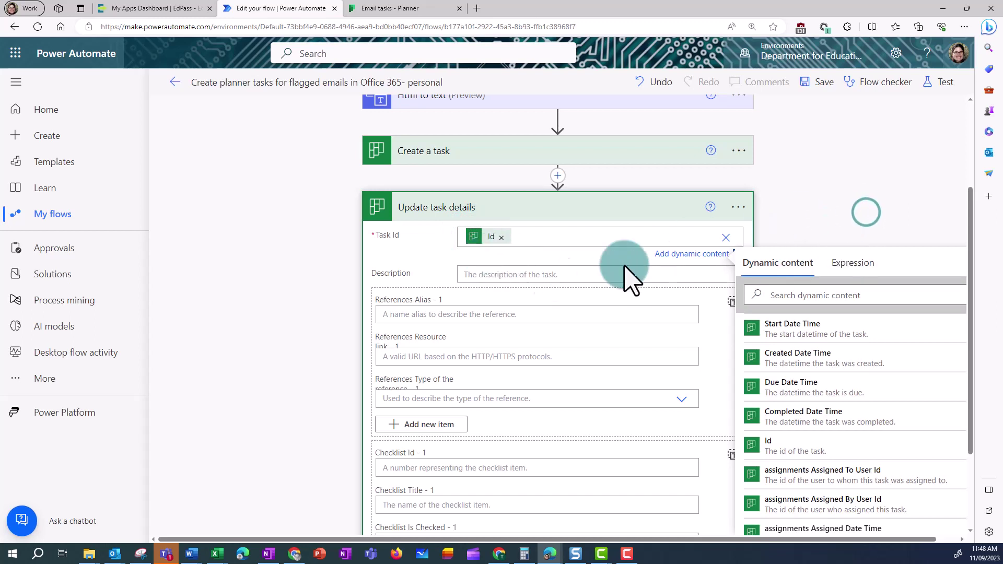
{"action": "left_click", "coordinate": [488, 266]}
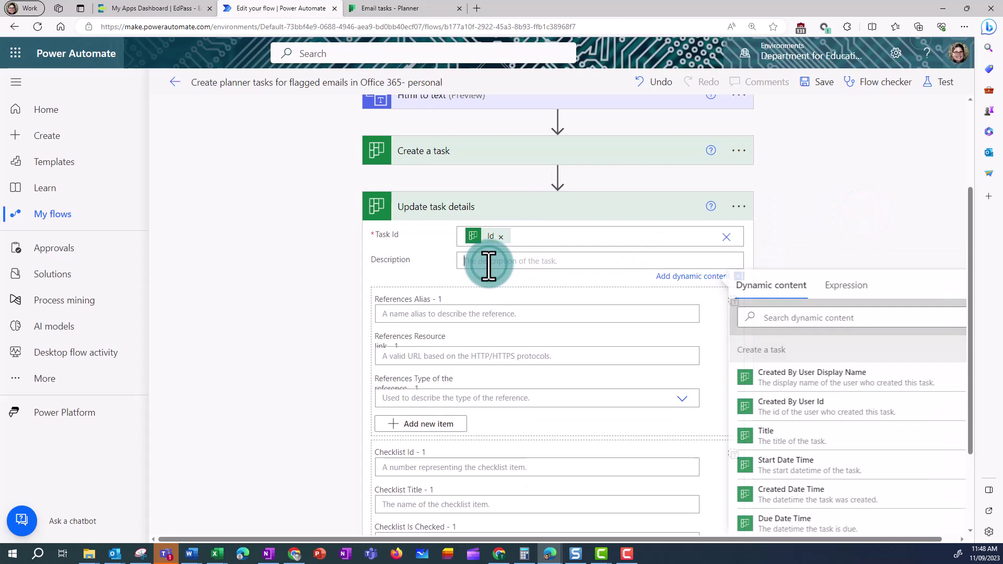
- Fill the Description field with 'The plain text content.' from the Html to text step
{"action": "left_click_drag", "start_coordinate": [964, 318], "coordinate": [979, 408]}
{"action": "scroll", "coordinate": [825, 363], "scroll_direction": "down", "scroll_amount": 15}
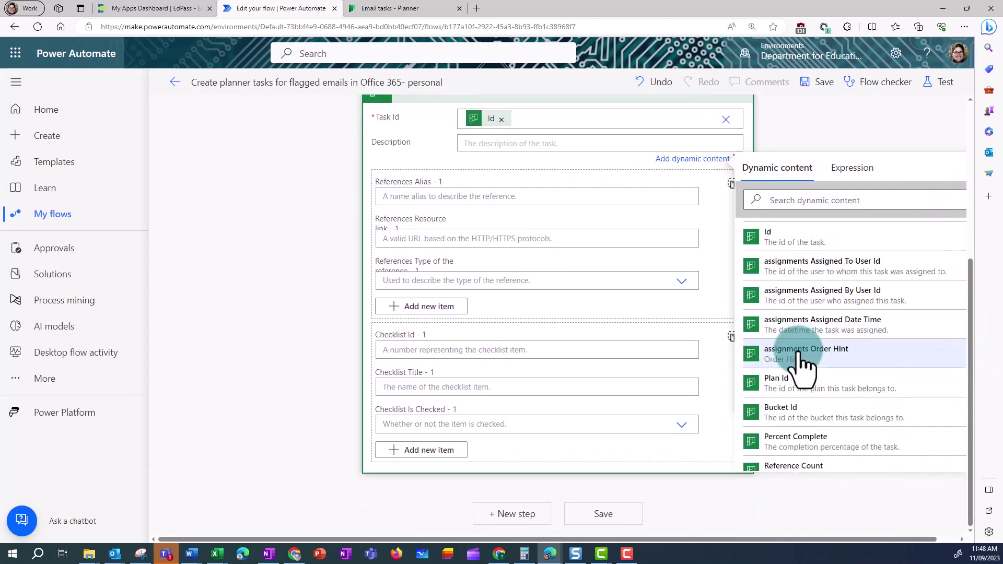
{"action": "scroll", "coordinate": [820, 389], "scroll_direction": "down", "scroll_amount": 10}
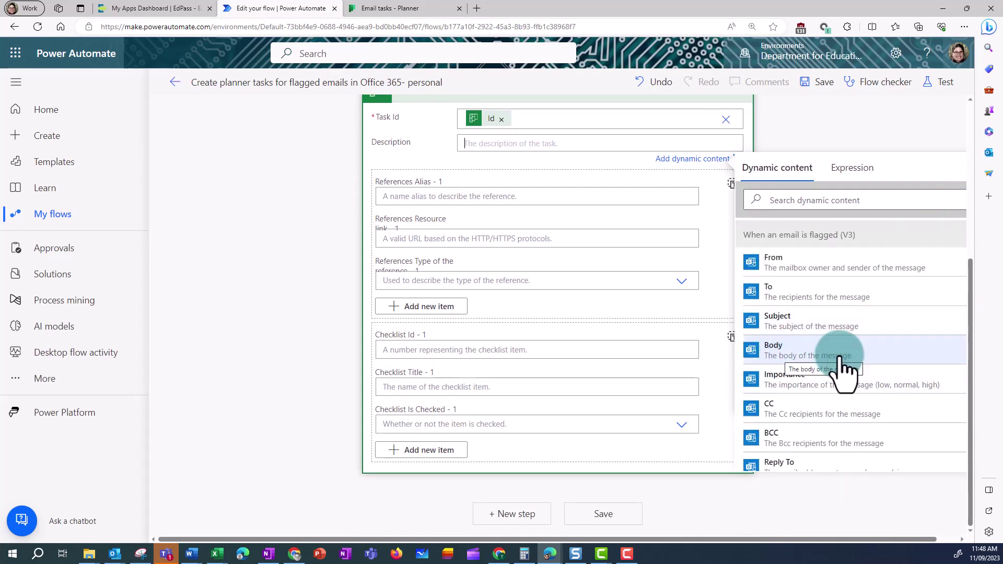
{"action": "scroll", "coordinate": [839, 369], "scroll_direction": "up", "scroll_amount": 10}
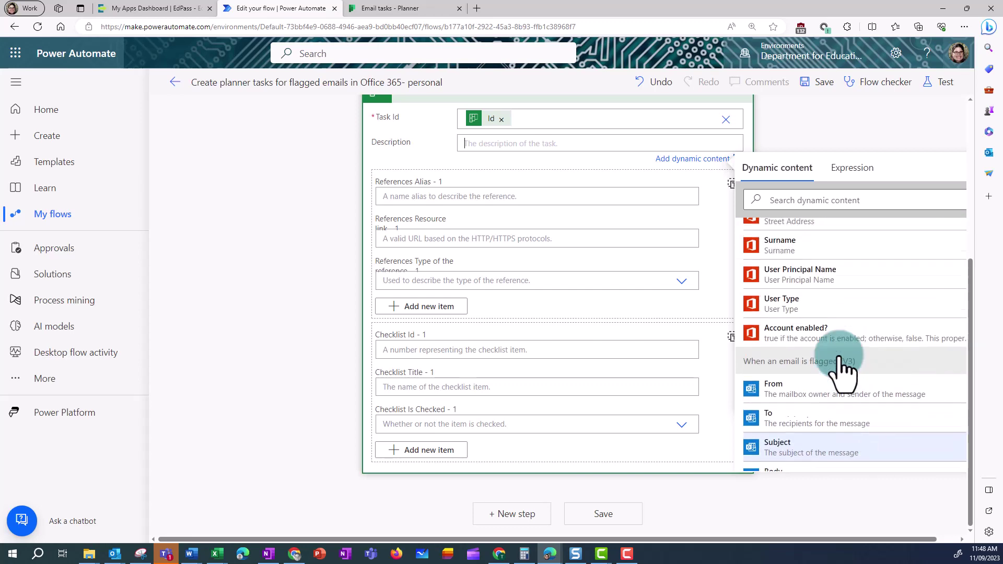
{"action": "scroll", "coordinate": [835, 374], "scroll_direction": "up", "scroll_amount": 10}
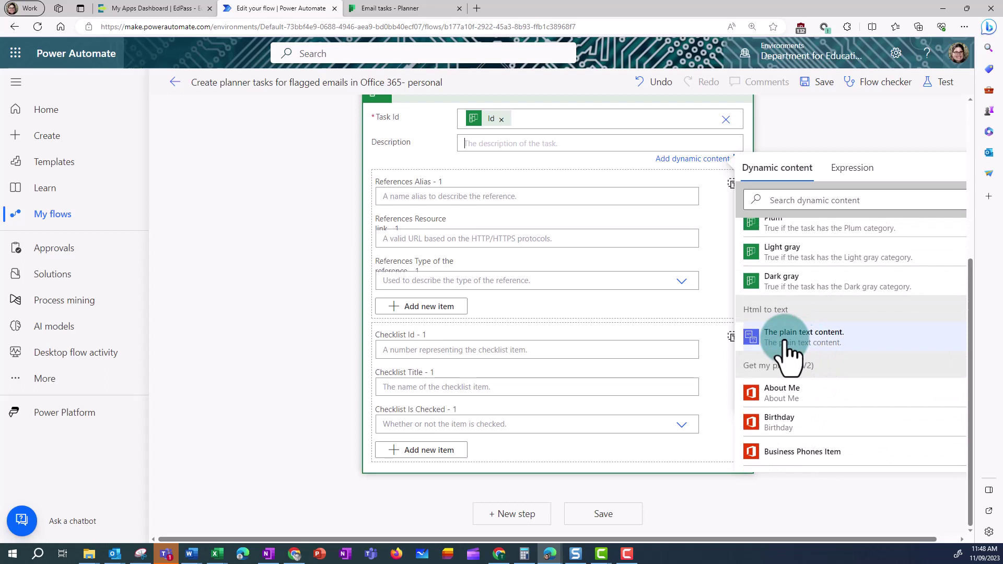
{"action": "left_click", "coordinate": [810, 342]}
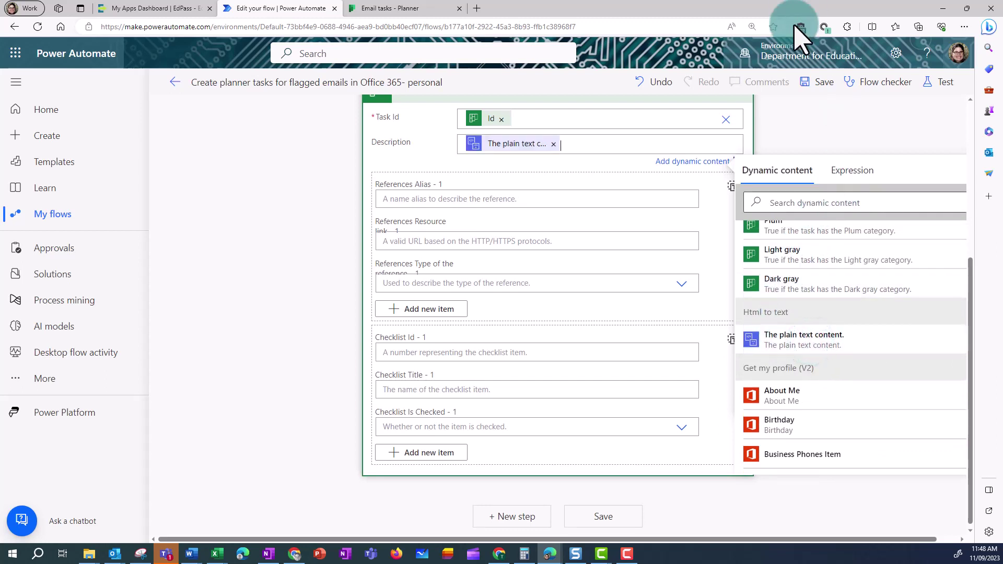
{"action": "left_click", "coordinate": [815, 135]}
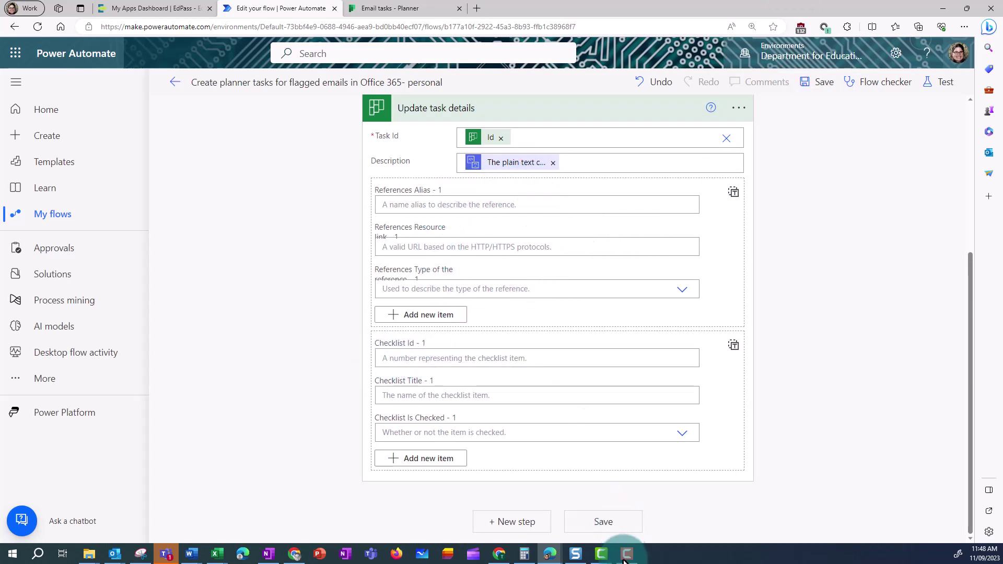
- Save the flow and test it with a recently used trigger, replaying the second succeeded run
{"action": "left_click", "coordinate": [605, 524]}
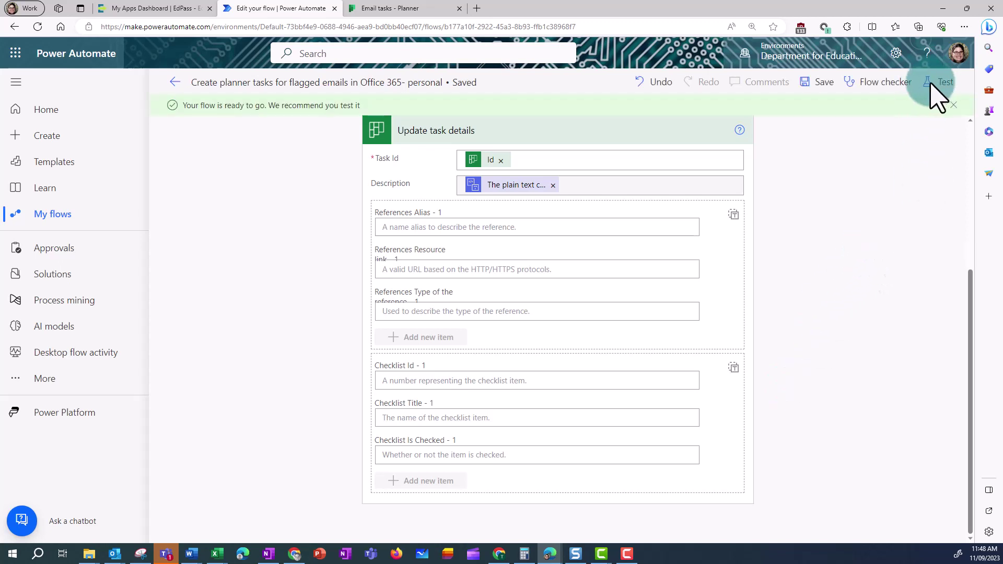
{"action": "key", "text": "Escape"}
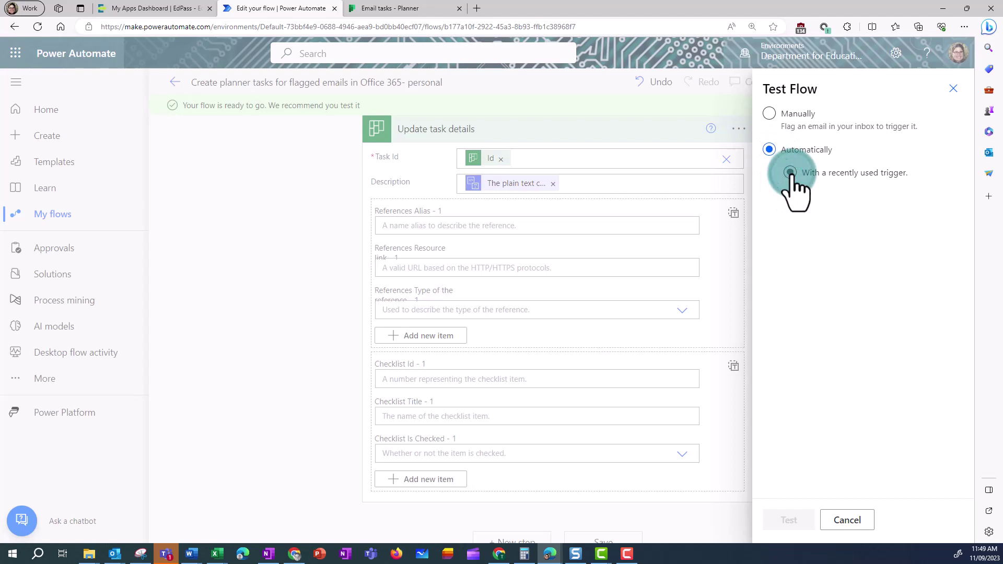
{"action": "left_click", "coordinate": [790, 172]}
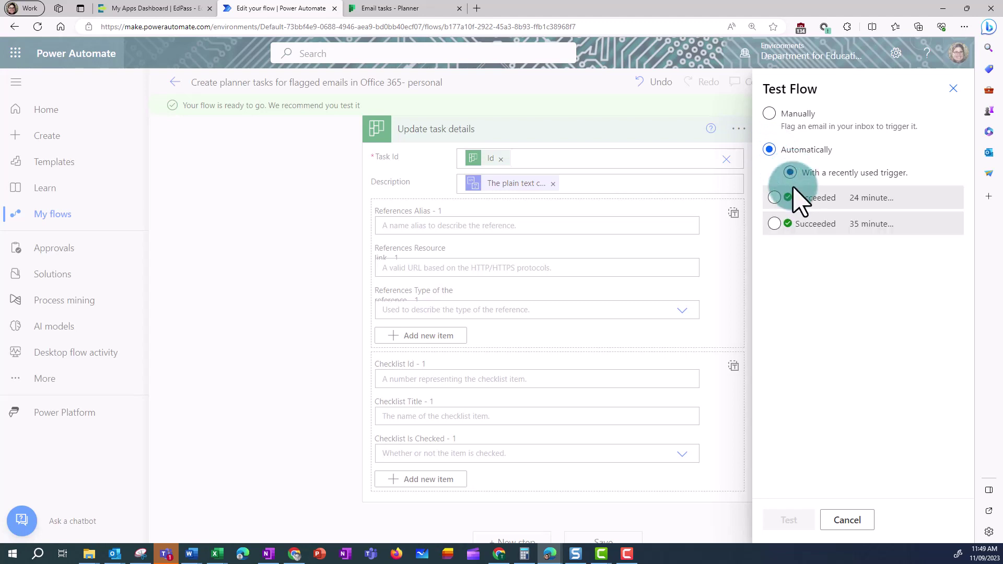
{"action": "left_click", "coordinate": [774, 223]}
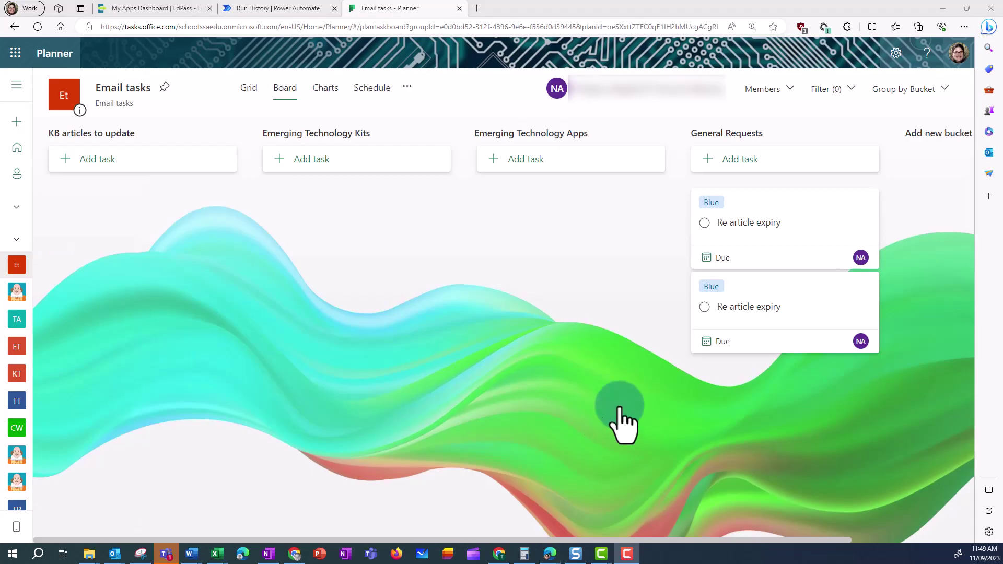
- Open the new Re article expiry task and verify its notes contain the email's plain text
{"action": "left_click", "coordinate": [737, 223]}
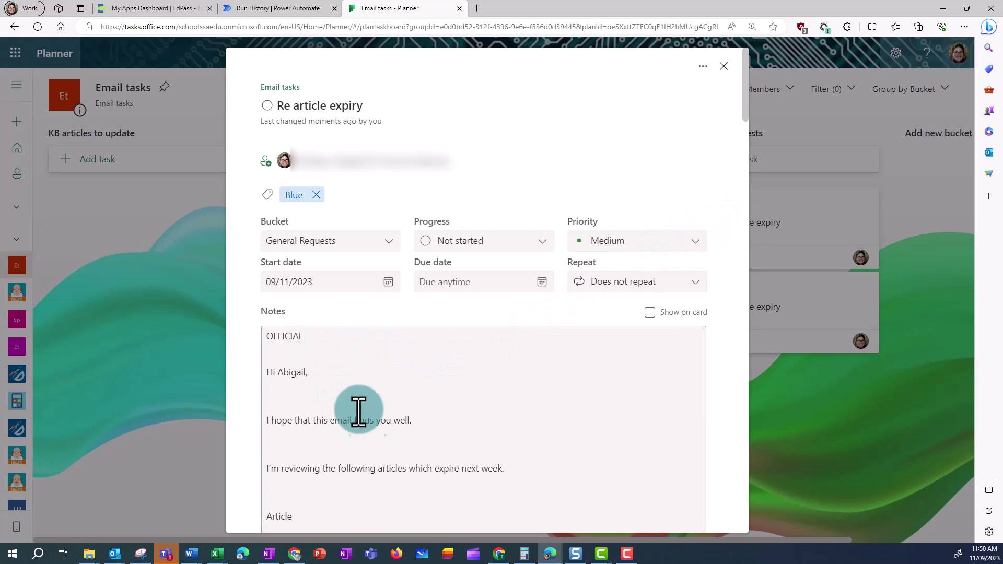
{"action": "scroll", "coordinate": [392, 434], "scroll_direction": "down", "scroll_amount": 4}
{"action": "scroll", "coordinate": [391, 435], "scroll_direction": "down", "scroll_amount": 3}
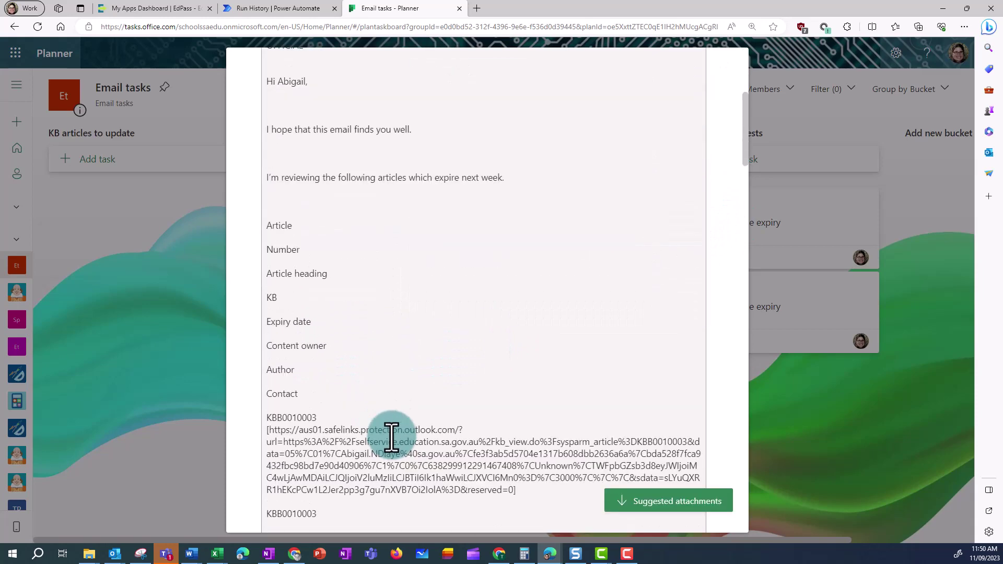